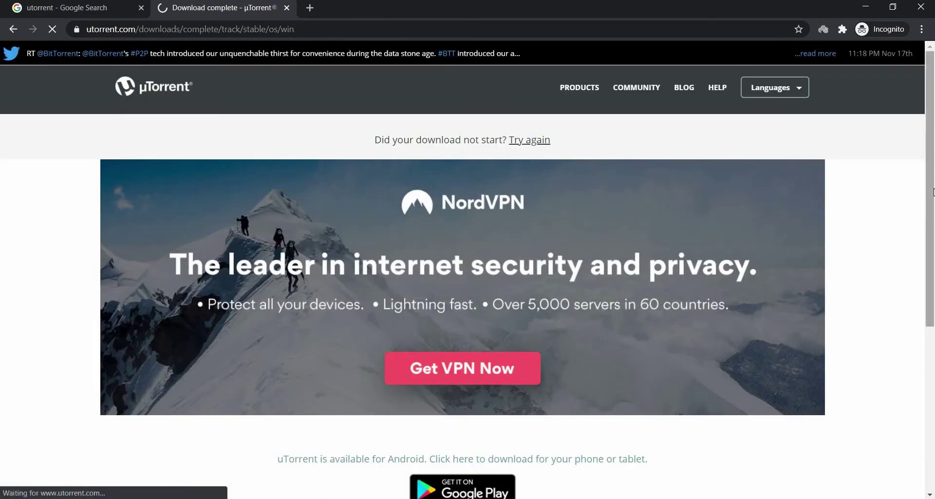
# Step: Show the downloaded uTorrent.exe in its folder, run the installer, and minimize the folder window
pyautogui.moveTo(933, 205); pyautogui.dragTo(929, 298)
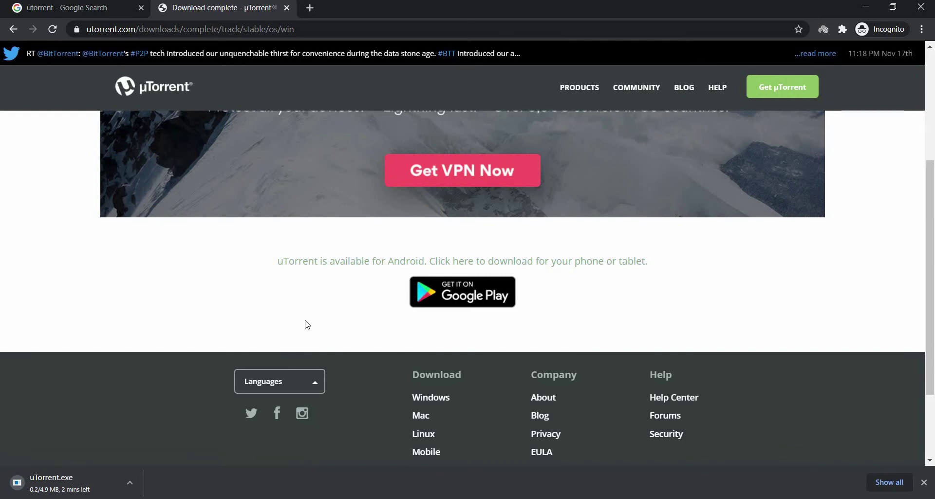
pyautogui.click(133, 482)
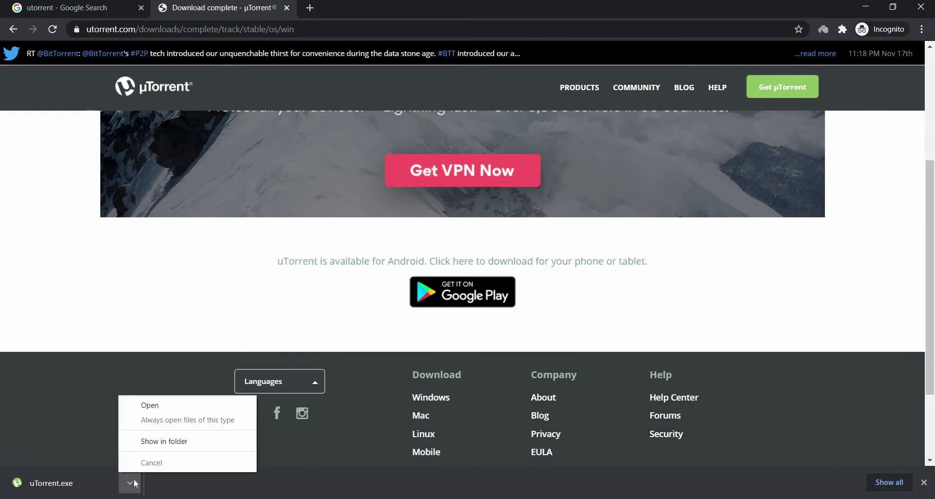
pyautogui.click(145, 442)
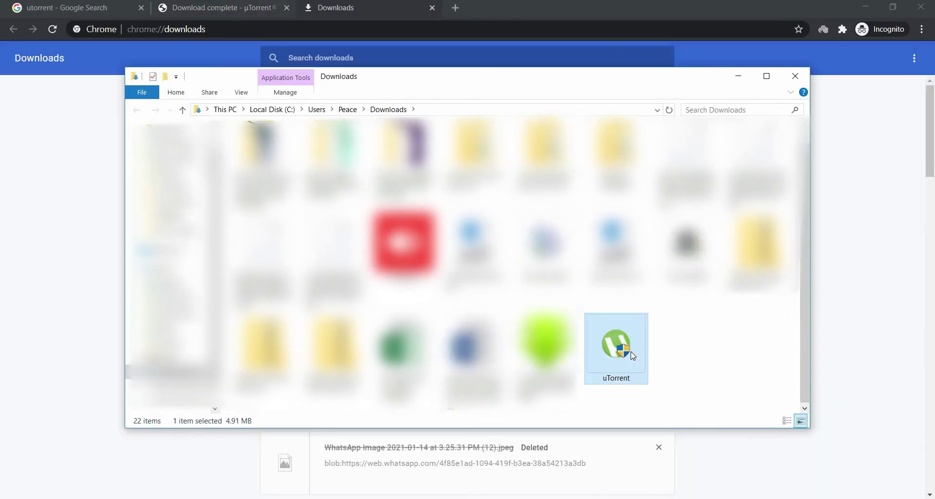
pyautogui.doubleClick(628, 349)
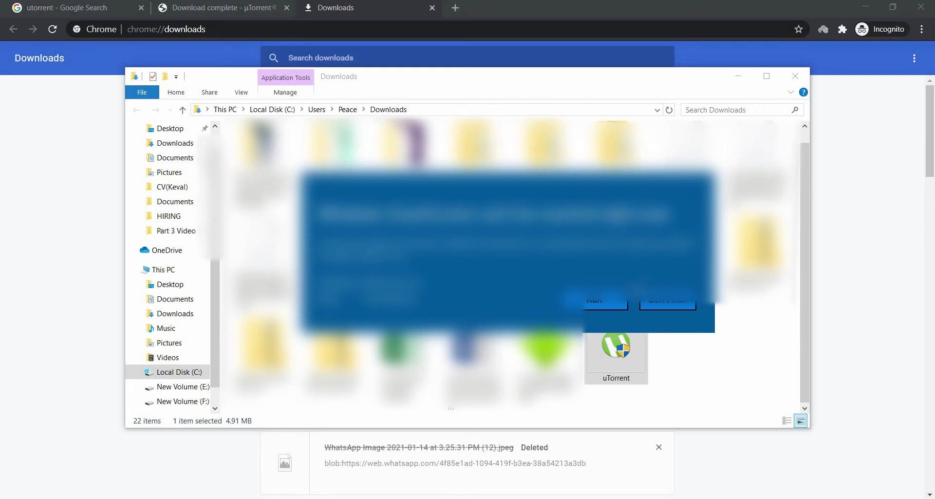
pyautogui.click(605, 304)
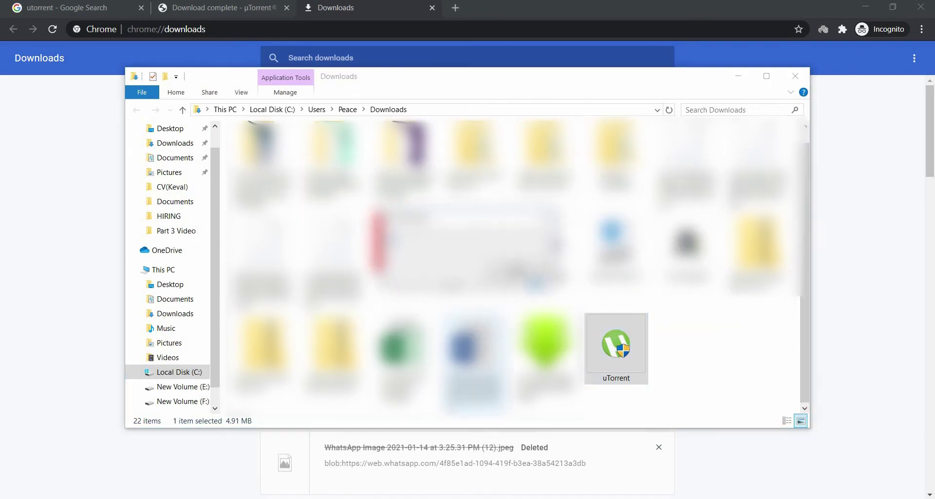
pyautogui.click(739, 76)
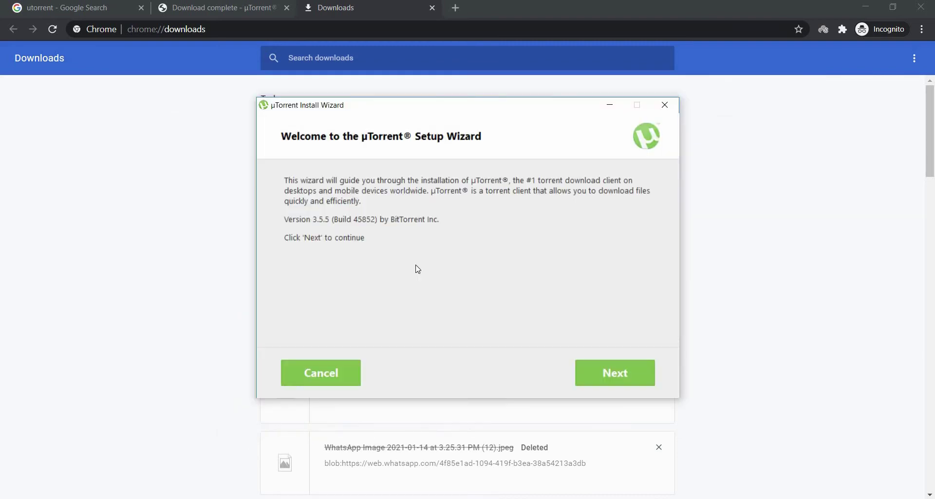
# Step: Proceed through the µTorrent setup introduction, agree to the license, and decline the Avast Free Antivirus and Adaware Web Companion offers
pyautogui.click(612, 374)
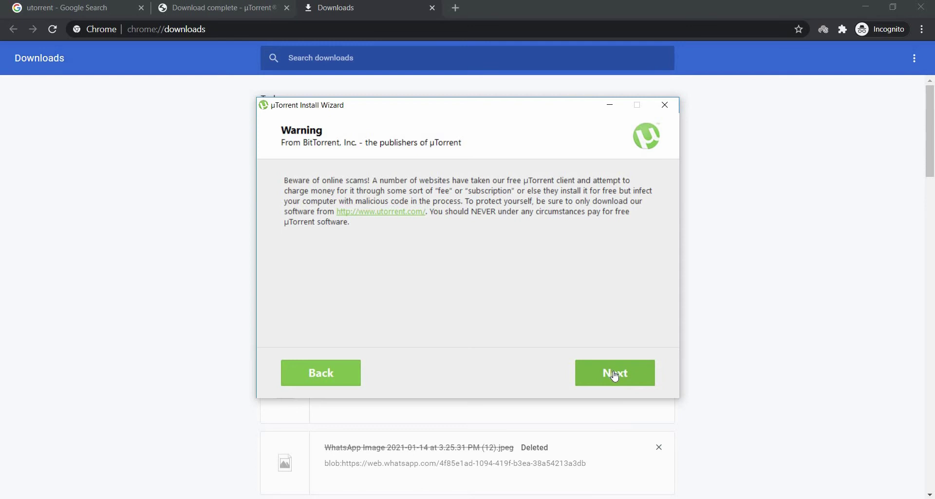
pyautogui.click(619, 379)
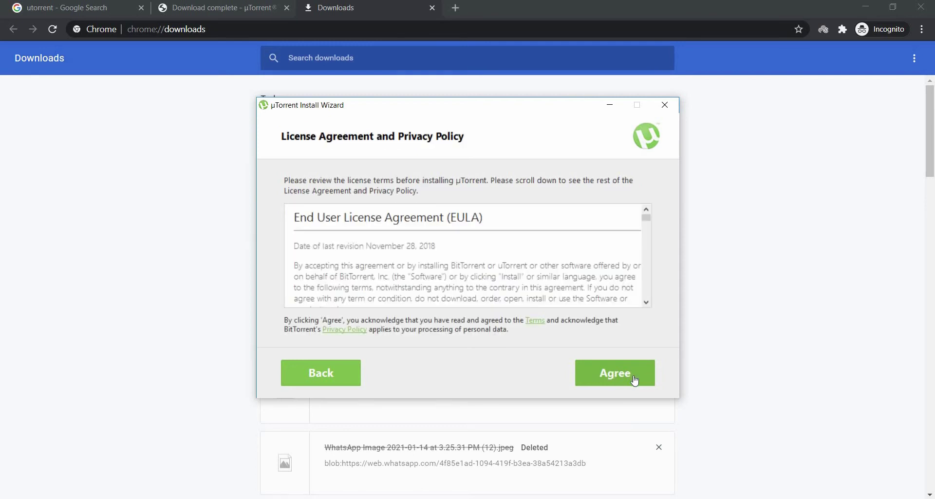
pyautogui.click(619, 379)
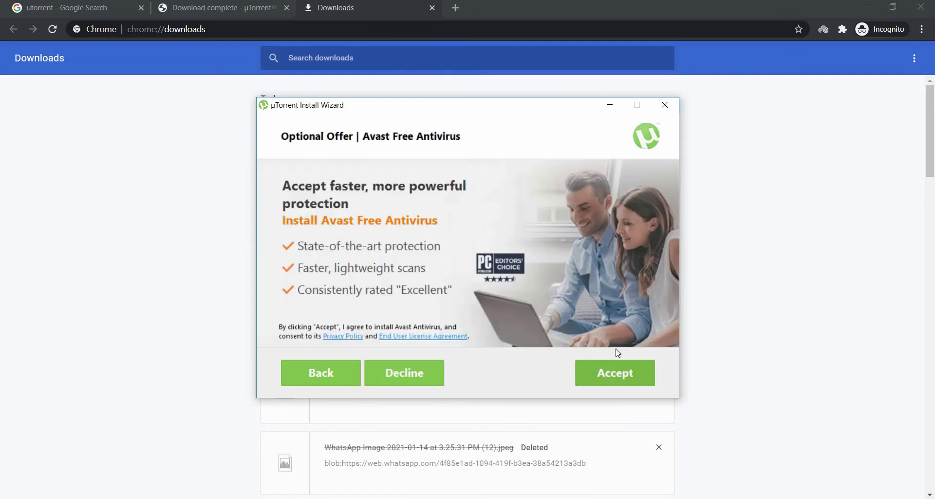
pyautogui.click(410, 372)
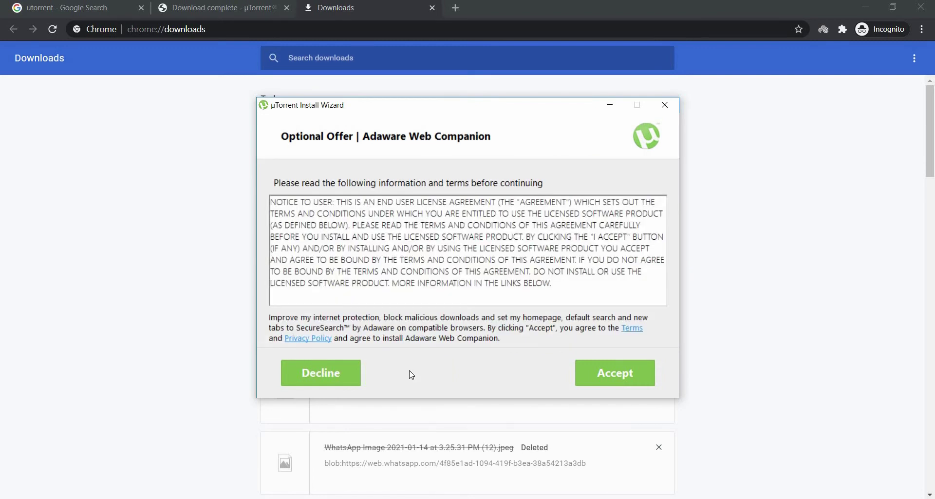
pyautogui.click(341, 374)
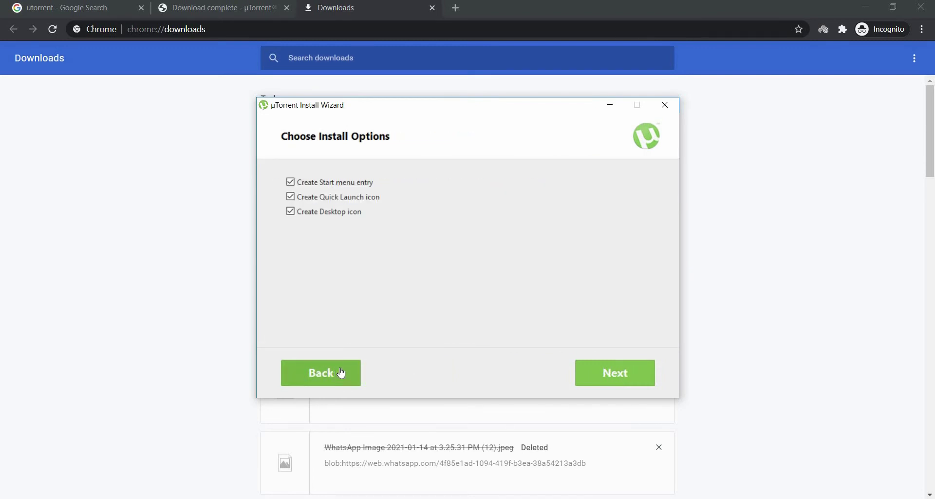
# Step: Install µTorrent with the default shortcut and configuration options, launch it on finishing, and close the product news browser window
pyautogui.click(619, 380)
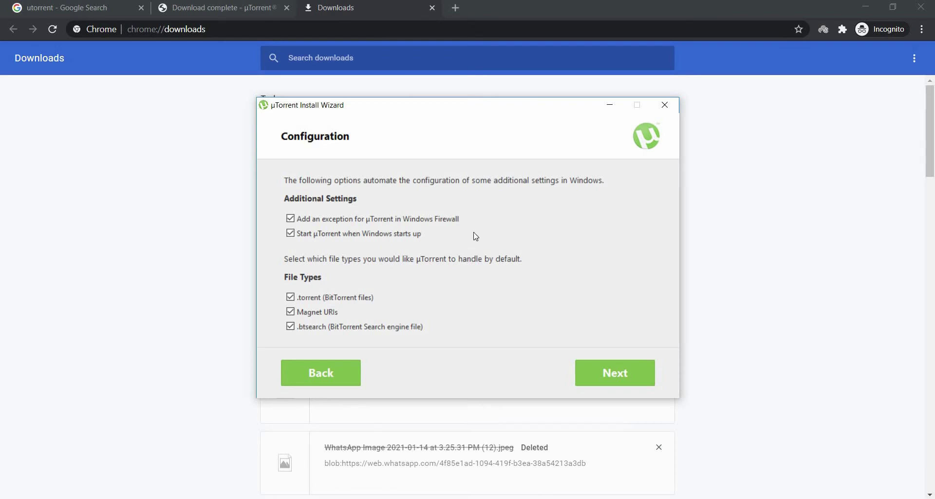
pyautogui.click(638, 381)
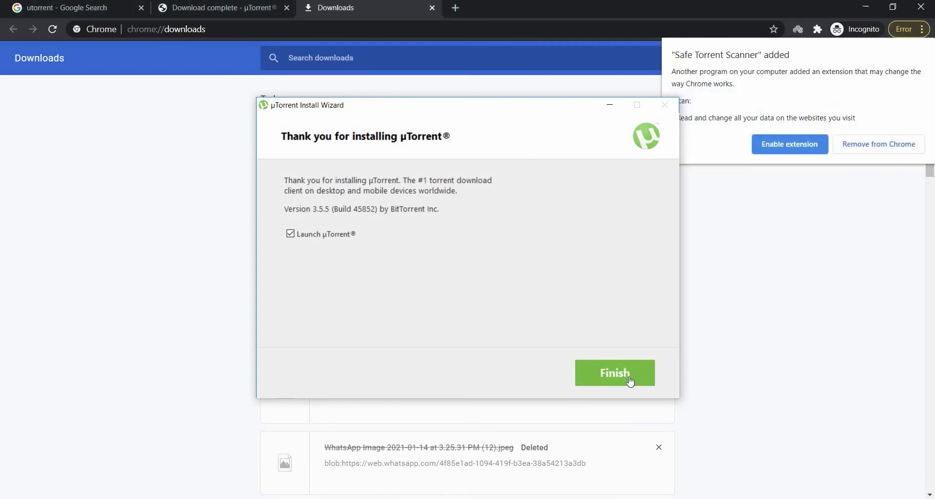
pyautogui.click(629, 378)
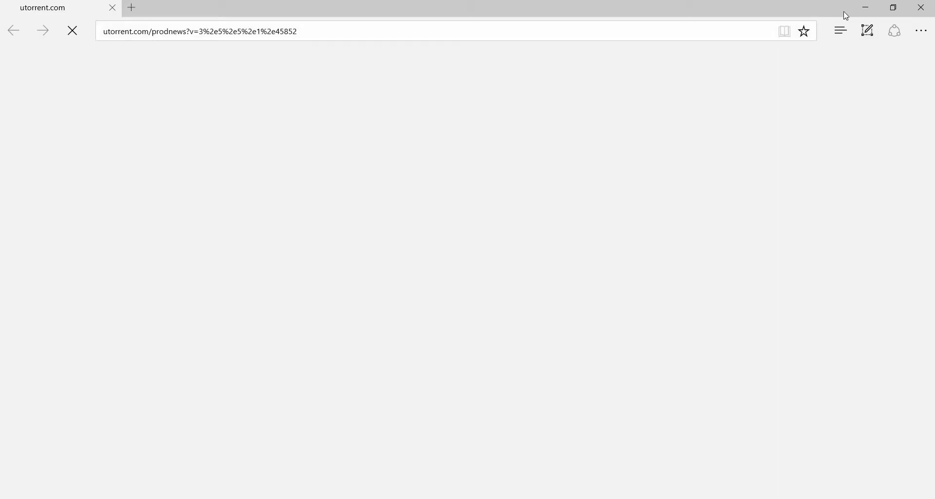
pyautogui.click(920, 7)
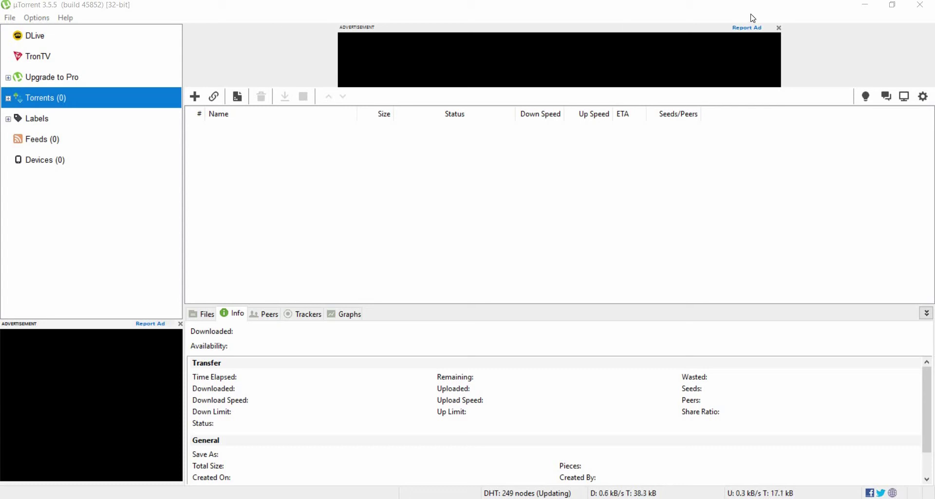
# Step: Add the Money Heist Season 2 torrent from the Downloads folder with all its files selected, and stop its download
pyautogui.click(863, 7)
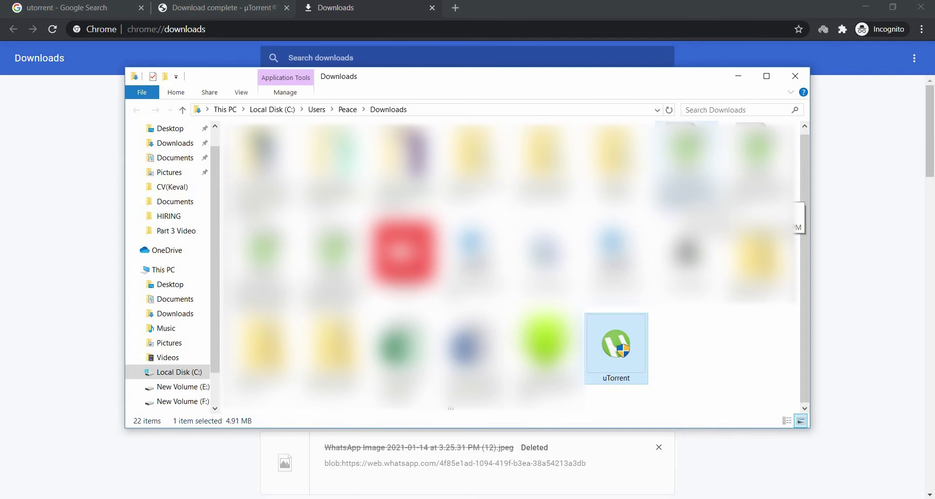
pyautogui.click(687, 187)
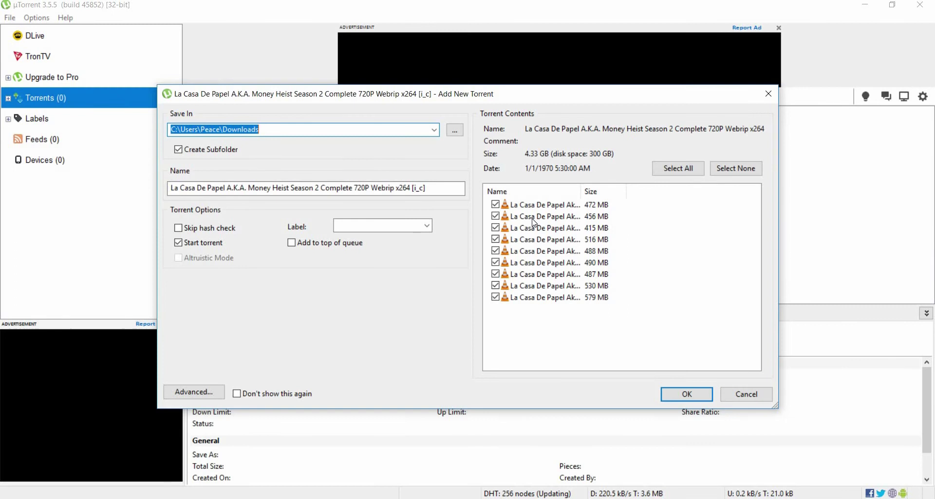
pyautogui.doubleClick(581, 190)
pyautogui.moveTo(690, 189); pyautogui.dragTo(691, 189)
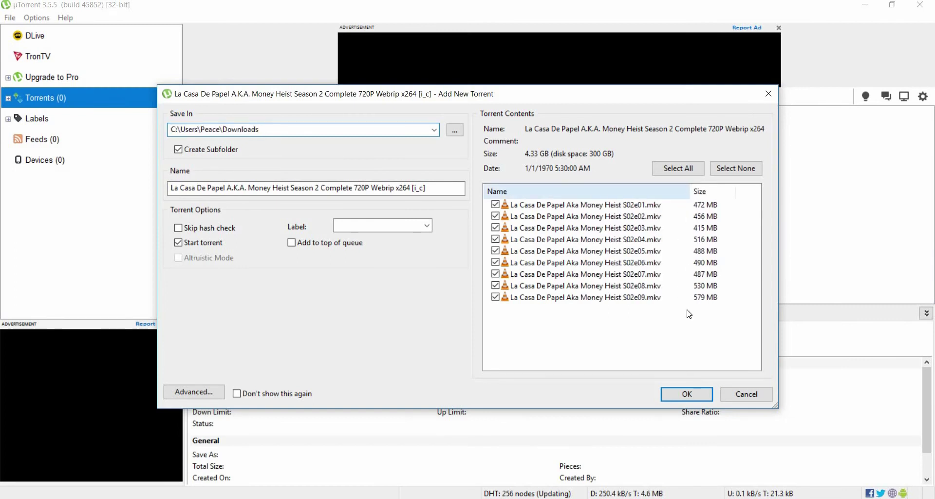
pyautogui.click(687, 394)
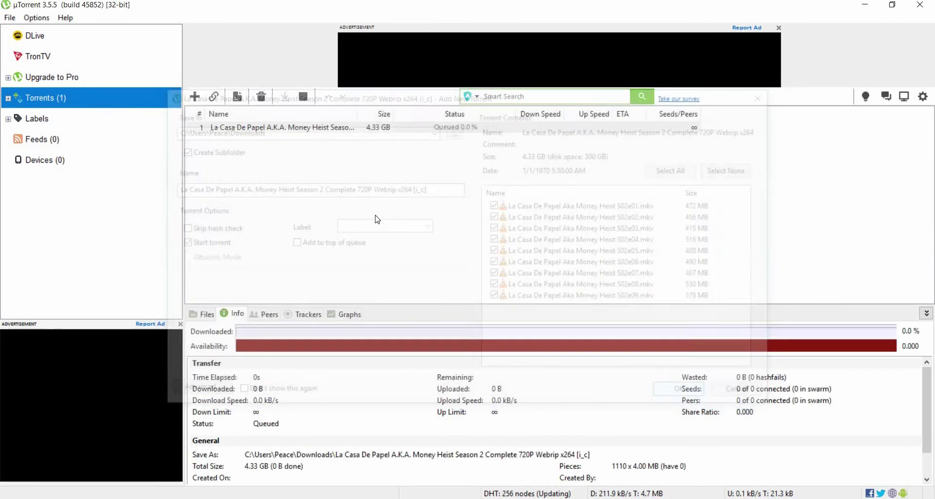
pyautogui.click(304, 96)
pyautogui.click(336, 199)
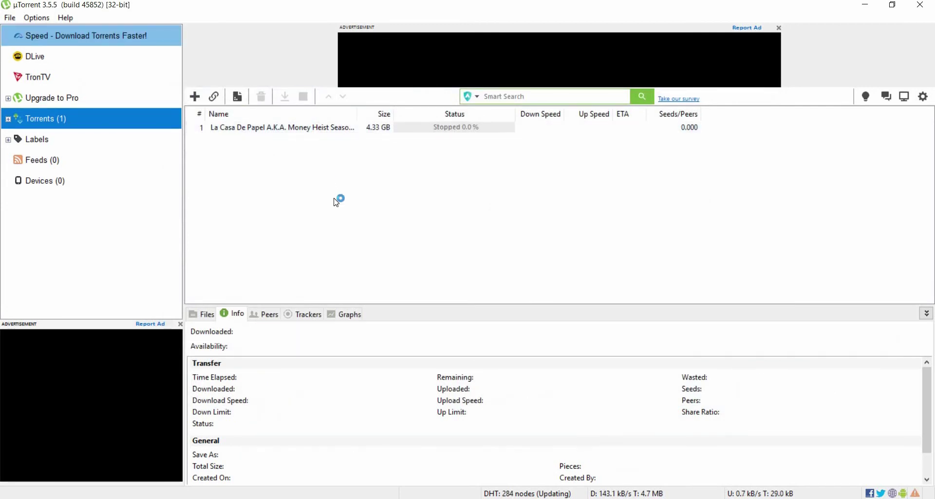
# Step: In the Privacy preferences, clear the private data and remove the advertising personalization data
pyautogui.click(30, 18)
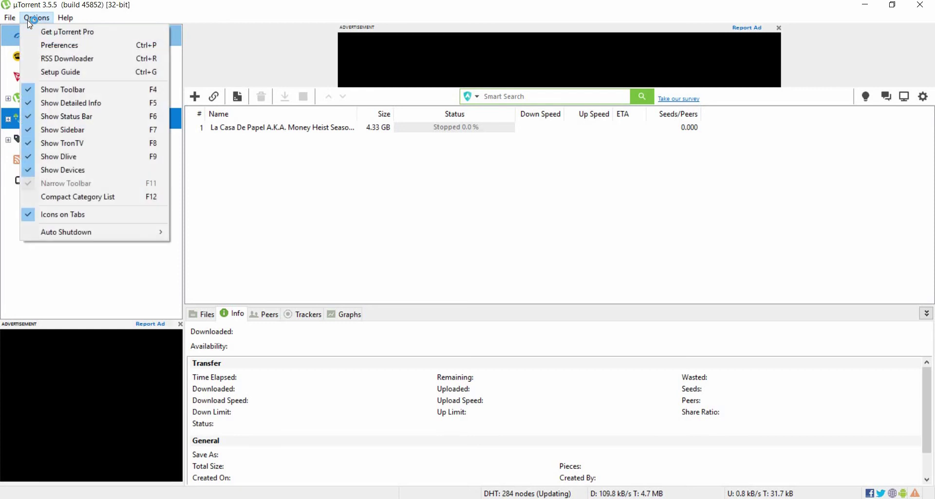
pyautogui.click(52, 48)
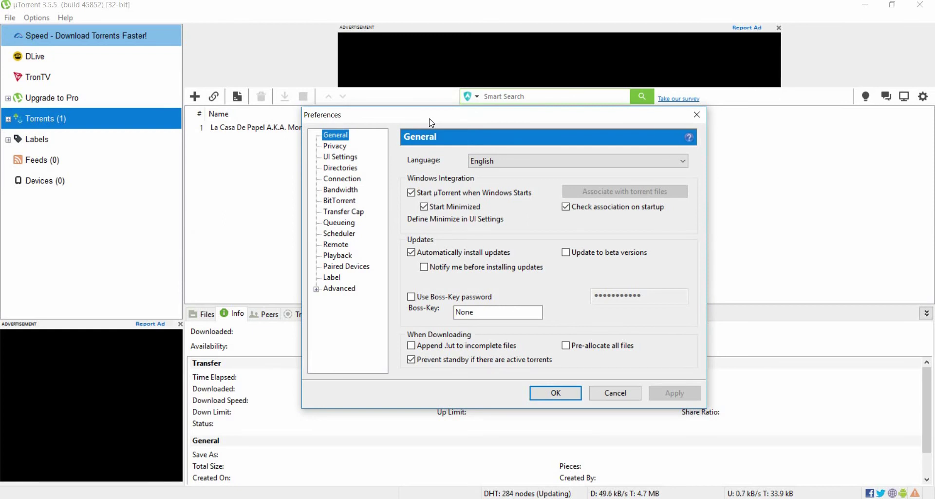
pyautogui.click(347, 147)
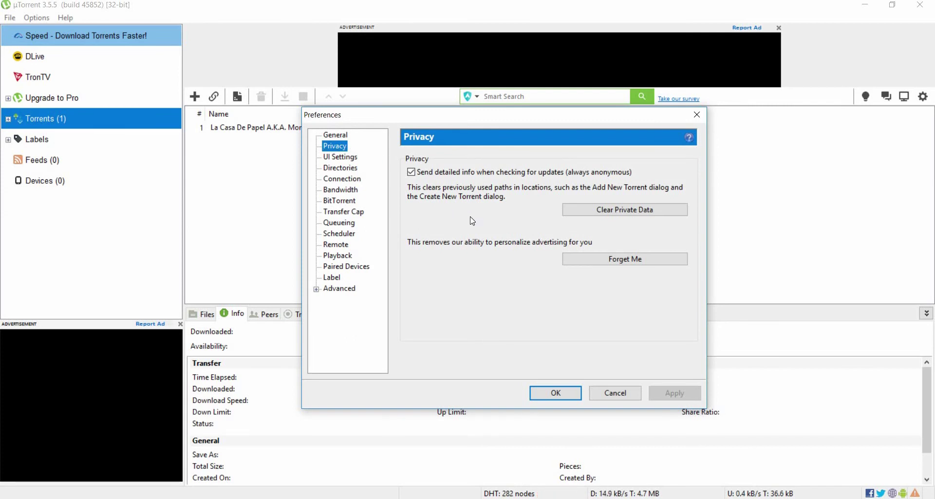
pyautogui.click(609, 213)
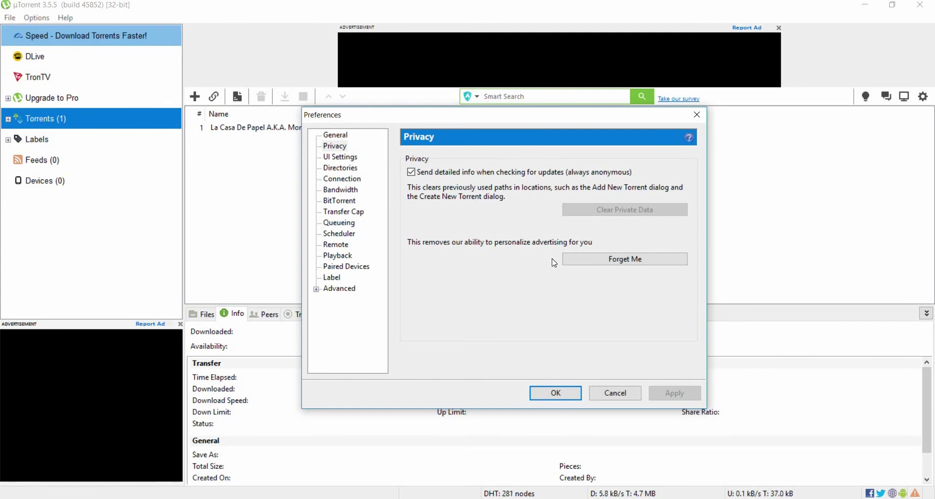
pyautogui.click(573, 262)
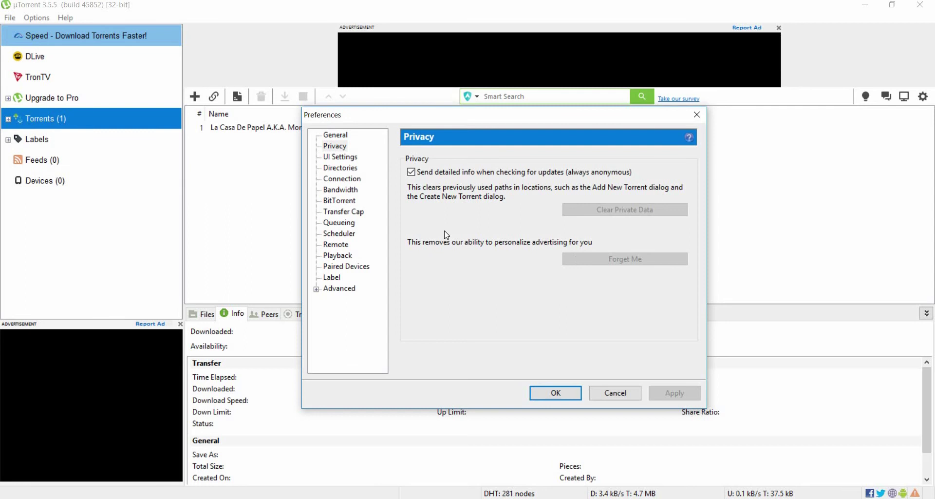
# Step: In the UI Settings preferences, enable "Don't start the download automatically" for added torrents and move the Preferences window higher
pyautogui.click(337, 158)
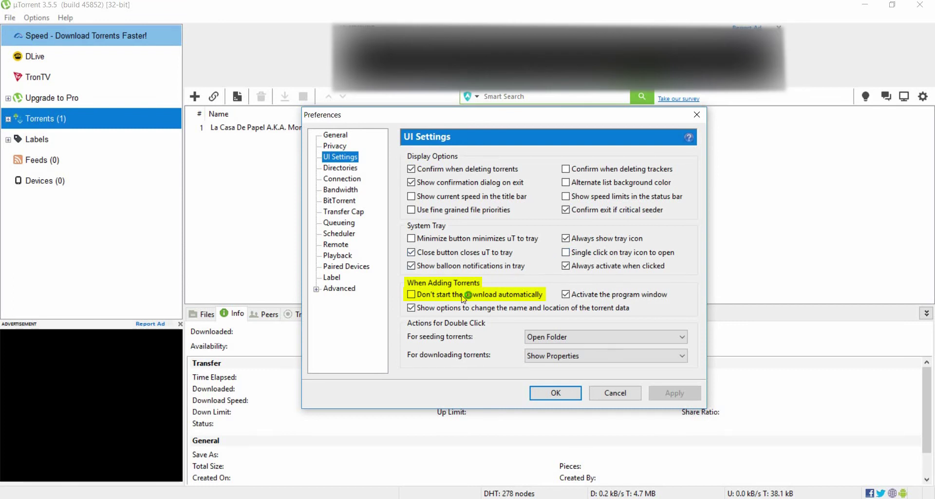
pyautogui.click(411, 295)
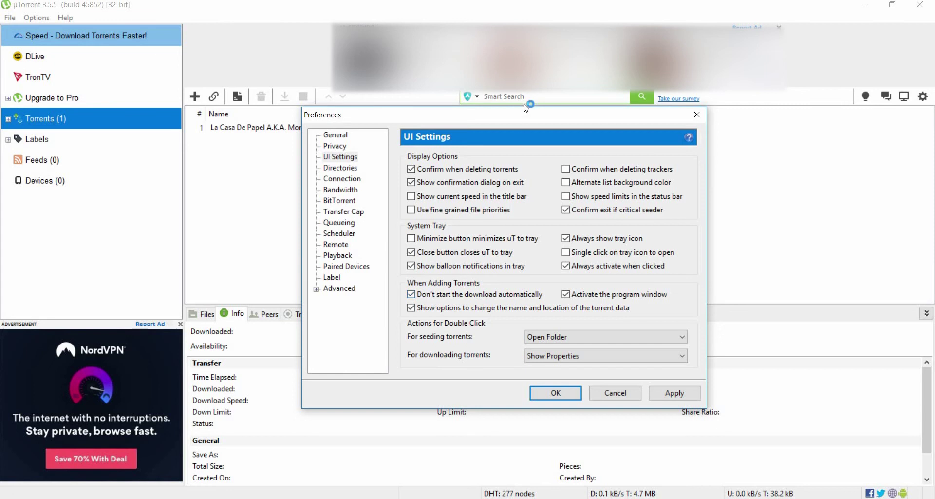
pyautogui.moveTo(522, 117); pyautogui.dragTo(537, 35)
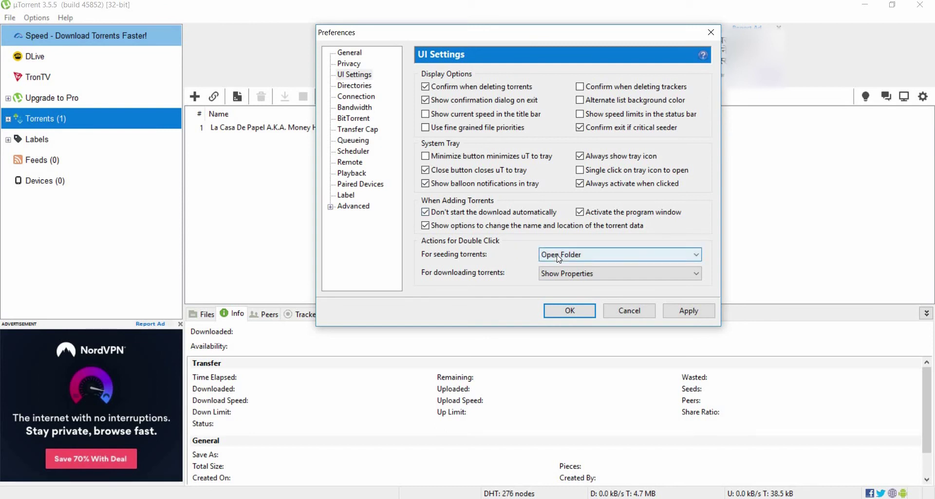
# Step: In the Directories preferences, enable a location for new downloads and set it to E:\MOVIES
pyautogui.click(358, 87)
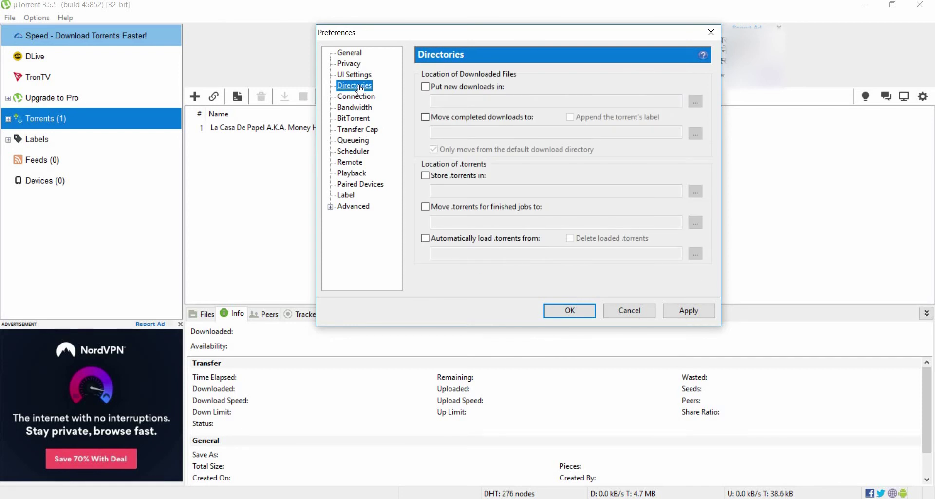
pyautogui.click(426, 88)
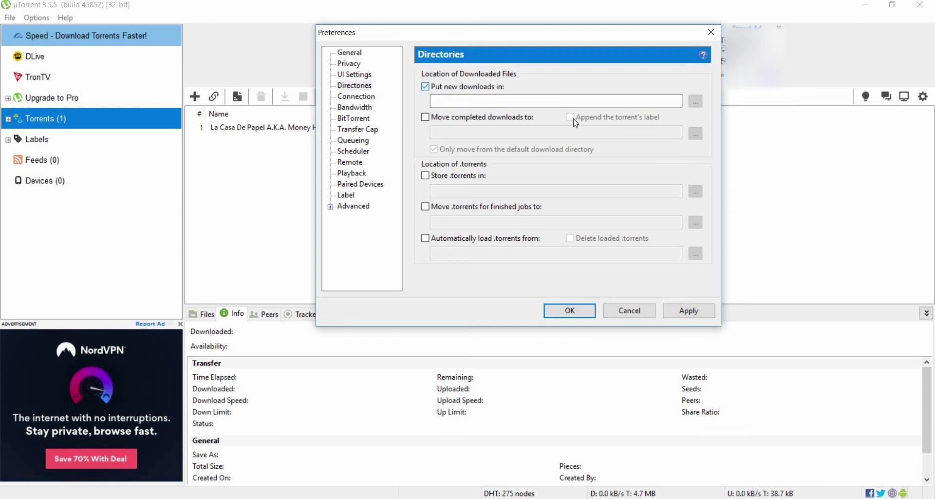
pyautogui.click(698, 106)
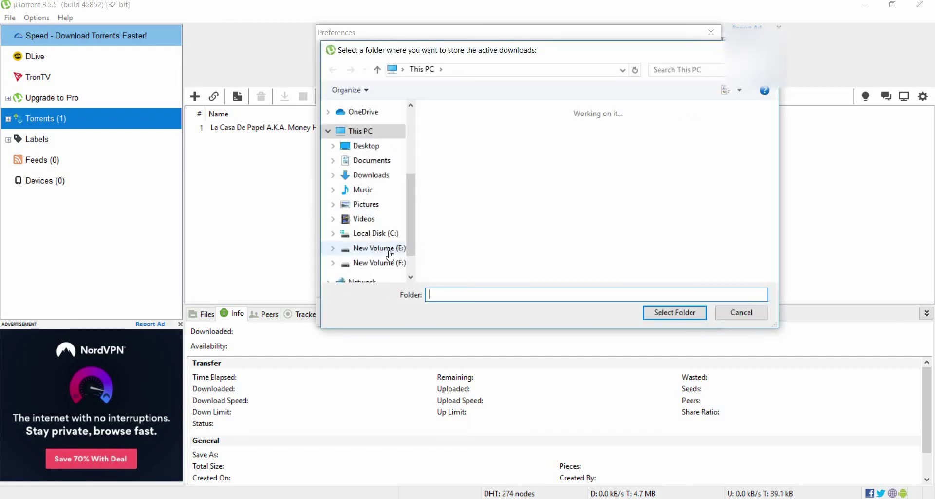
pyautogui.click(390, 251)
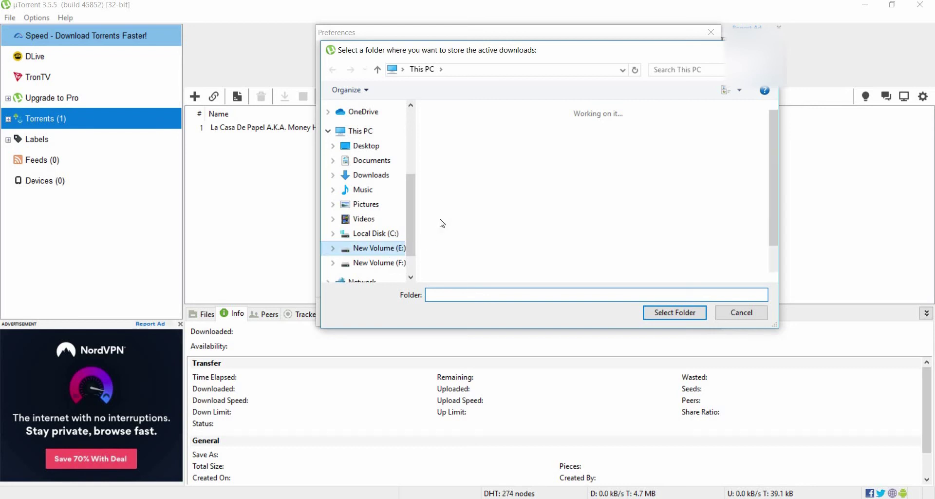
pyautogui.click(462, 139)
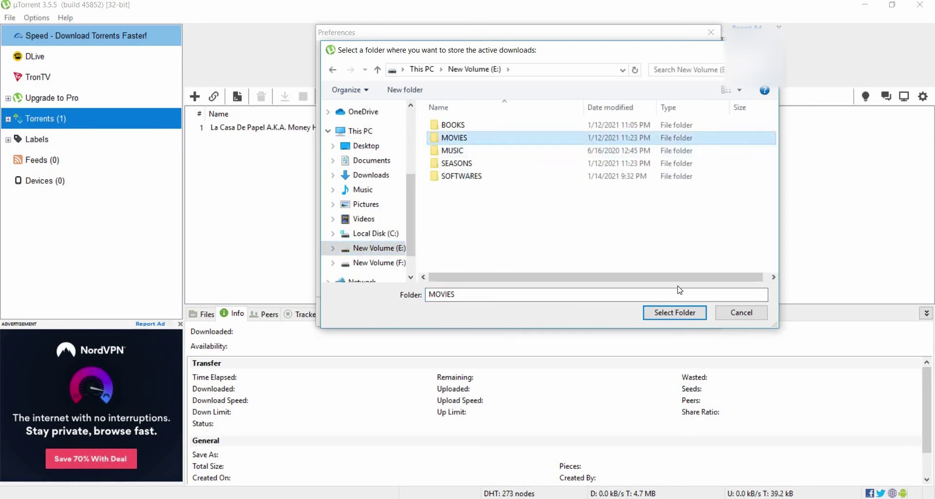
pyautogui.click(674, 312)
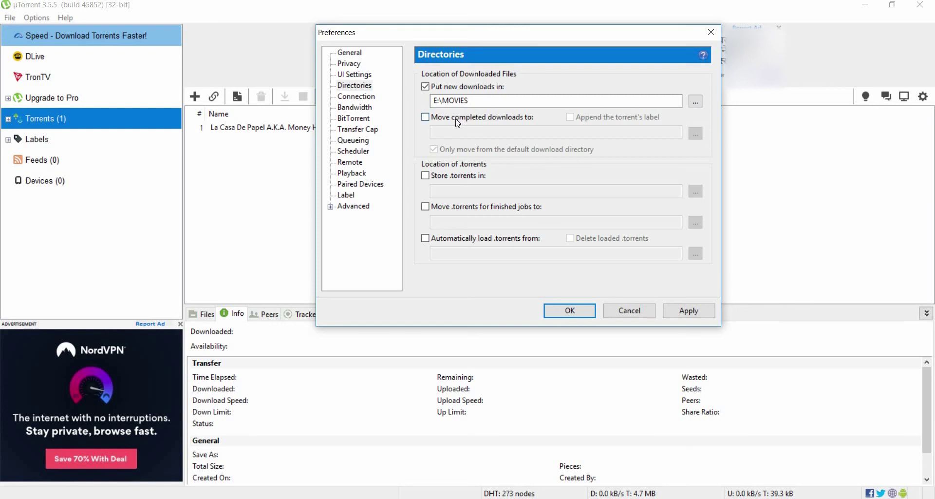
# Step: Enable moving completed downloads in the Directories preferences, set the maximum upload rate to 10 kB/s in Bandwidth, and save the preferences
pyautogui.click(456, 122)
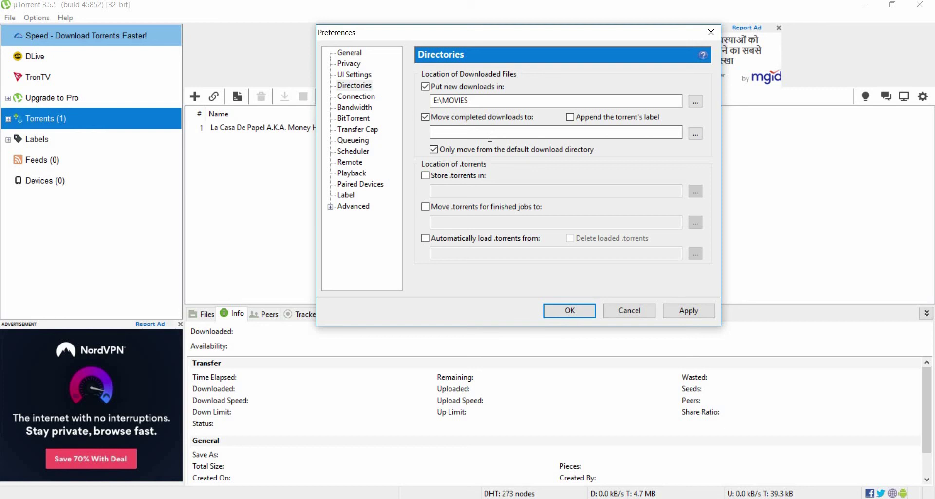
pyautogui.click(355, 108)
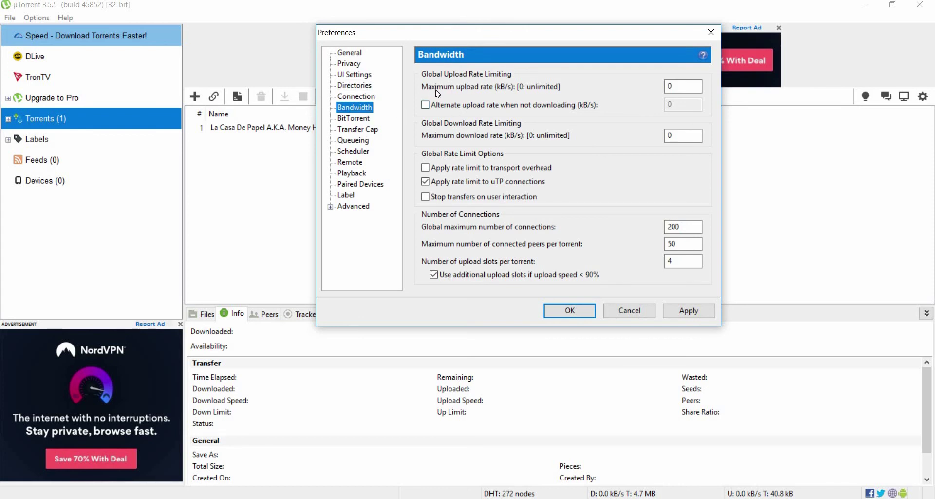
pyautogui.click(676, 88)
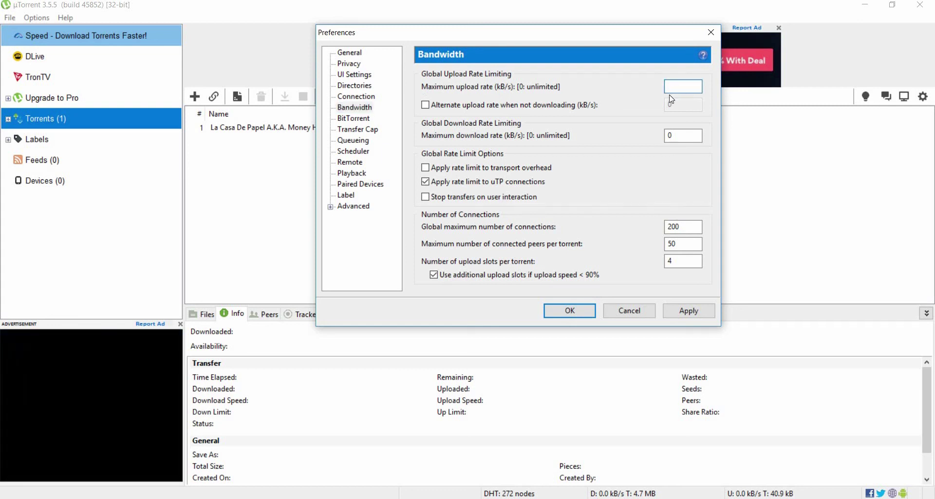
pyautogui.write('10')
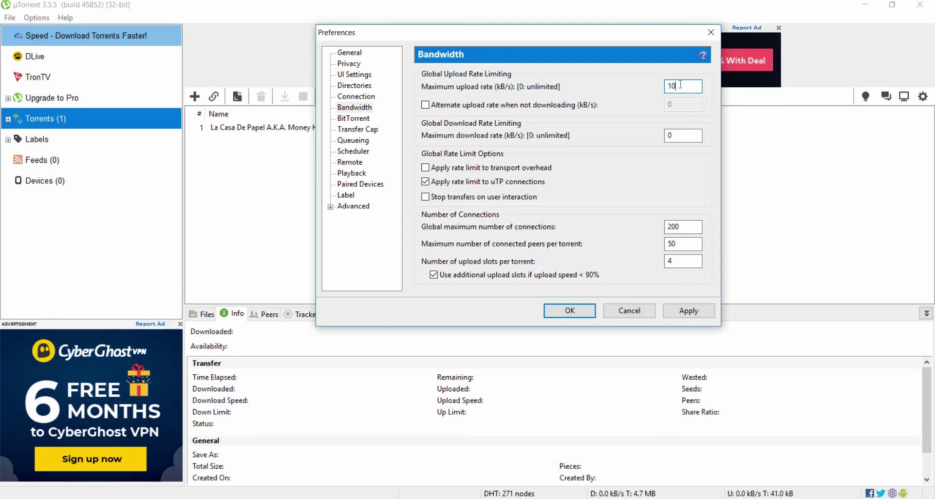
pyautogui.click(357, 129)
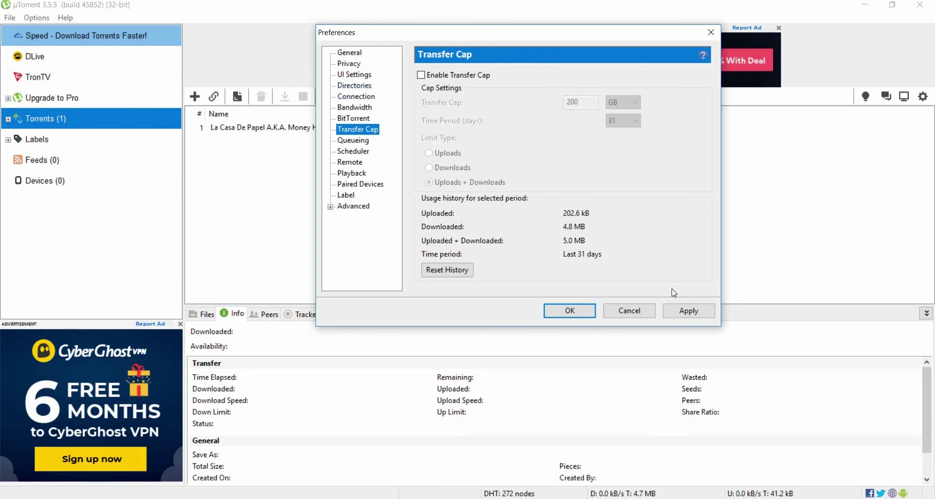
pyautogui.click(685, 311)
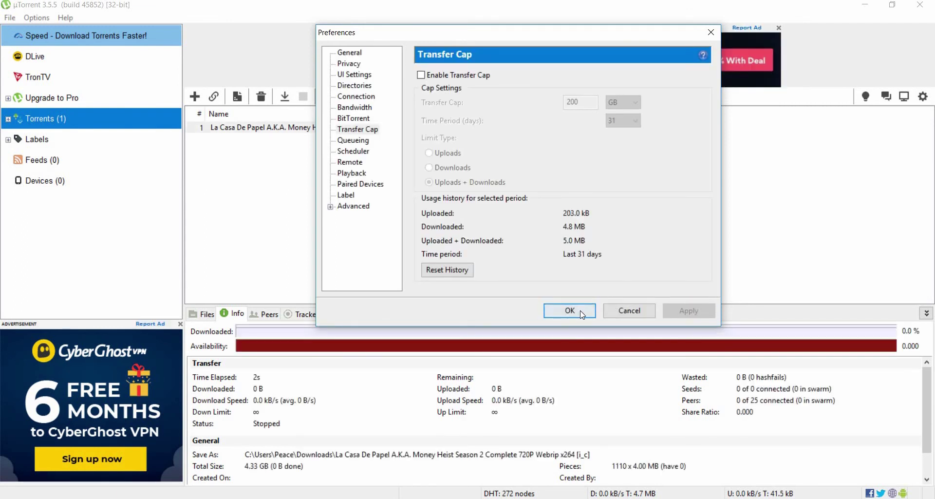
pyautogui.click(569, 311)
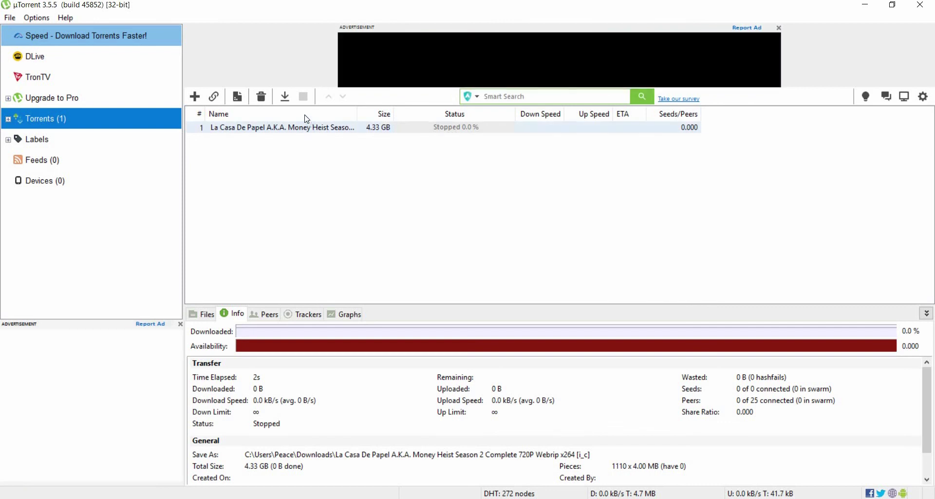
# Step: Start the Money Heist Season 2 torrent's download and stop it again
pyautogui.click(287, 98)
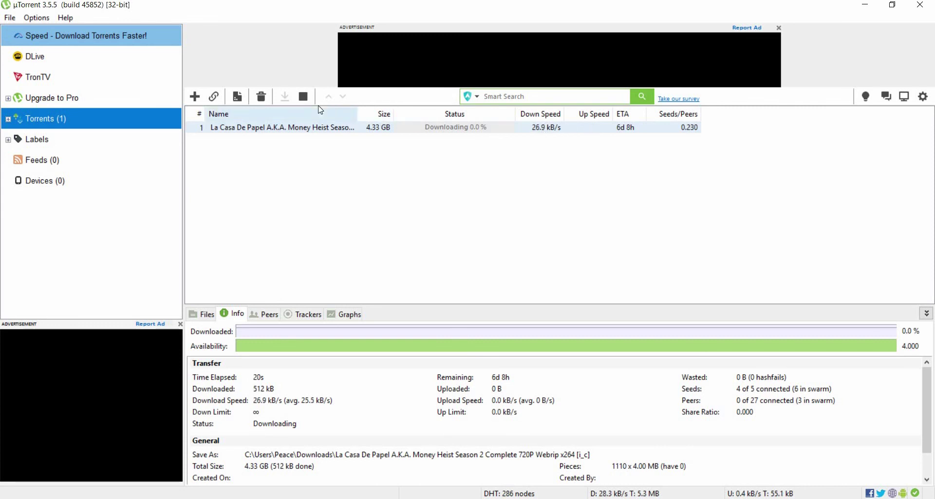
pyautogui.click(304, 97)
# Step: Set the bandwidth allocation of the Money Heist Season 3 torrent to High and select the Season 4 torrent
pyautogui.rightClick(322, 139)
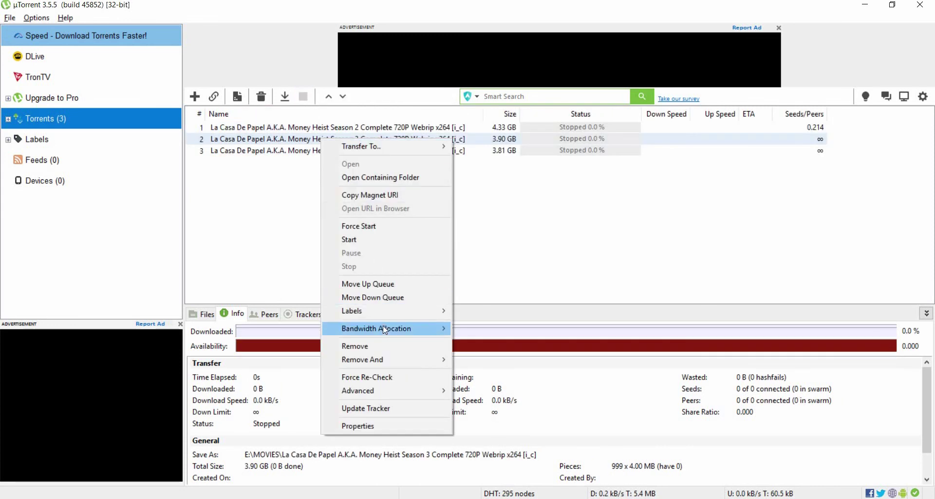
pyautogui.moveTo(388, 328)
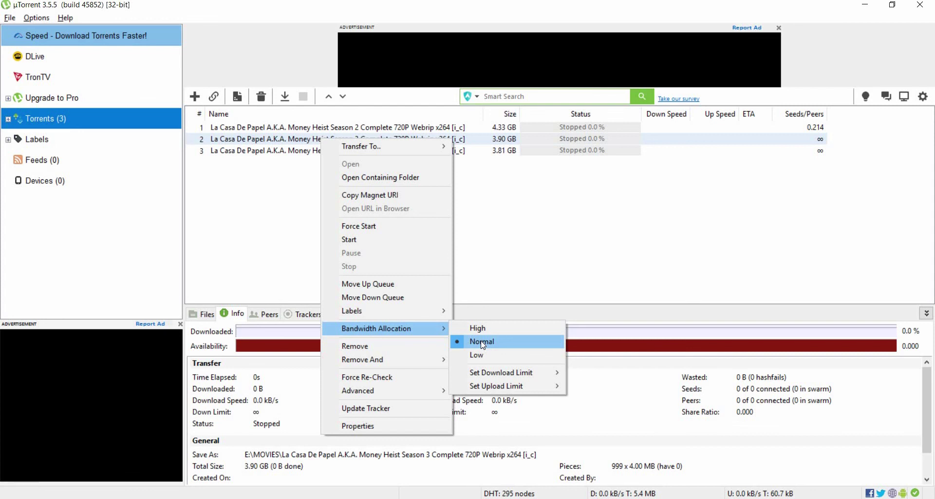
pyautogui.click(480, 328)
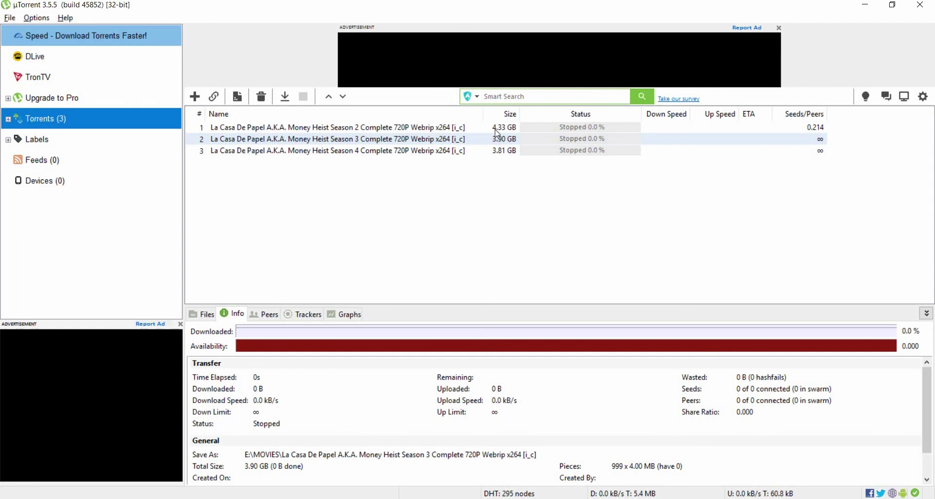
pyautogui.click(496, 151)
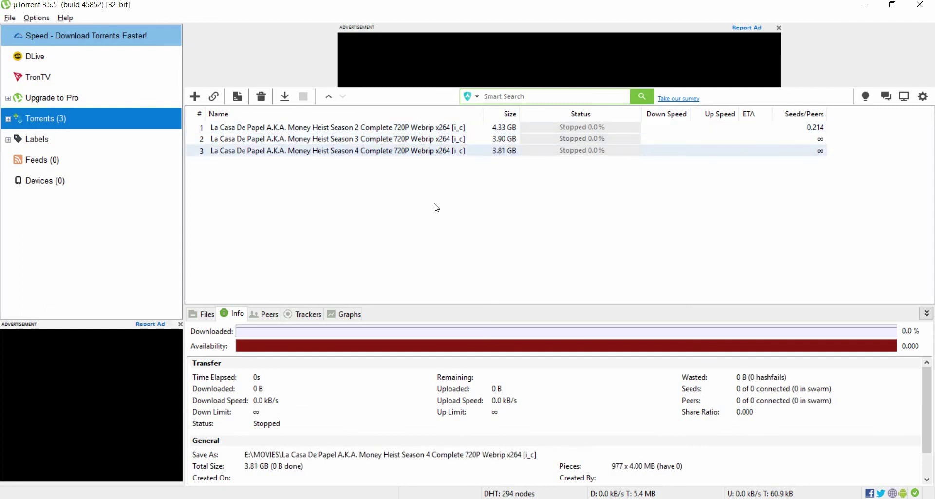